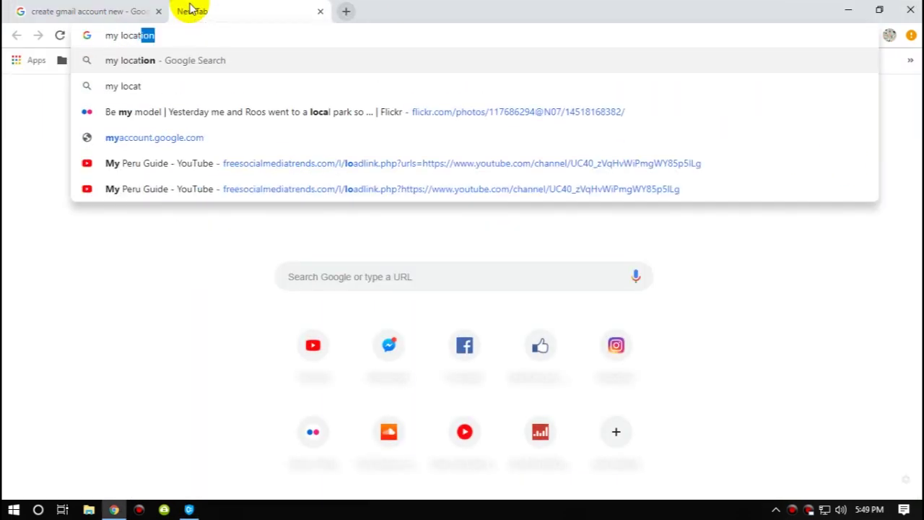
Search Google for 'my location' and check that it reports India
{"action": "key", "text": "Return"}
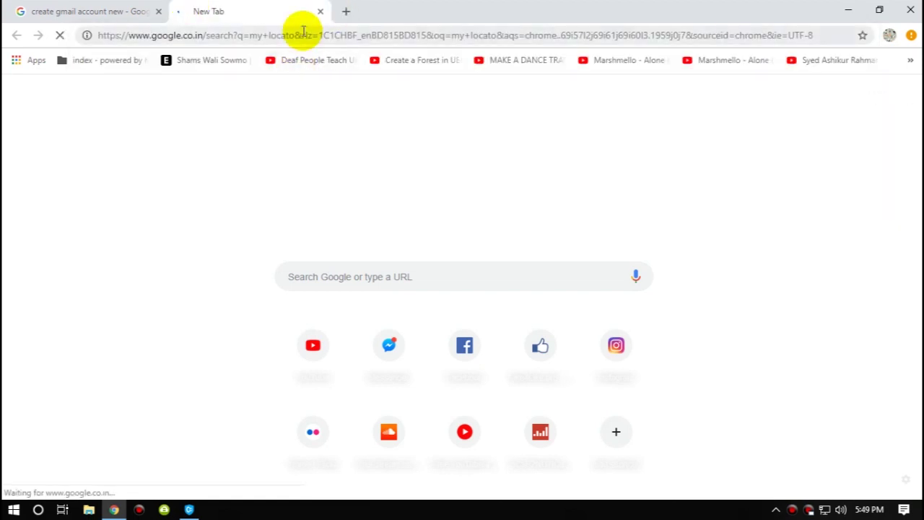
{"action": "left_click", "coordinate": [304, 34]}
{"action": "type", "text": "my locat"}
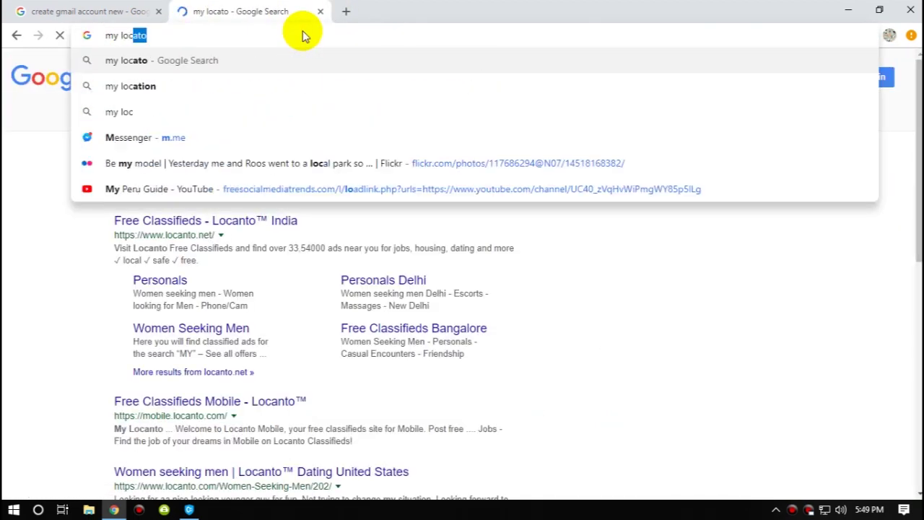
{"action": "type", "text": "ion"}
{"action": "key", "text": "Return"}
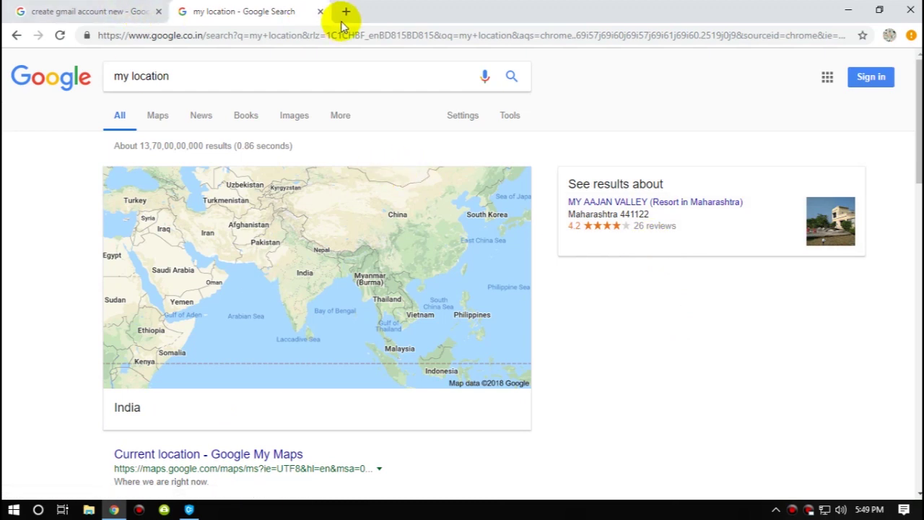
Open the Create your Google Account form and enter the first name, last name, username and password
{"action": "left_click", "coordinate": [118, 6]}
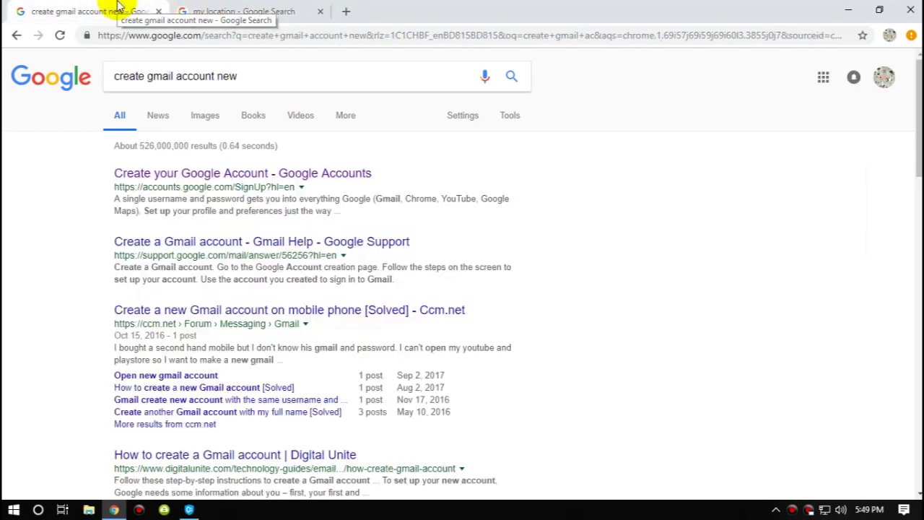
{"action": "left_click", "coordinate": [216, 174]}
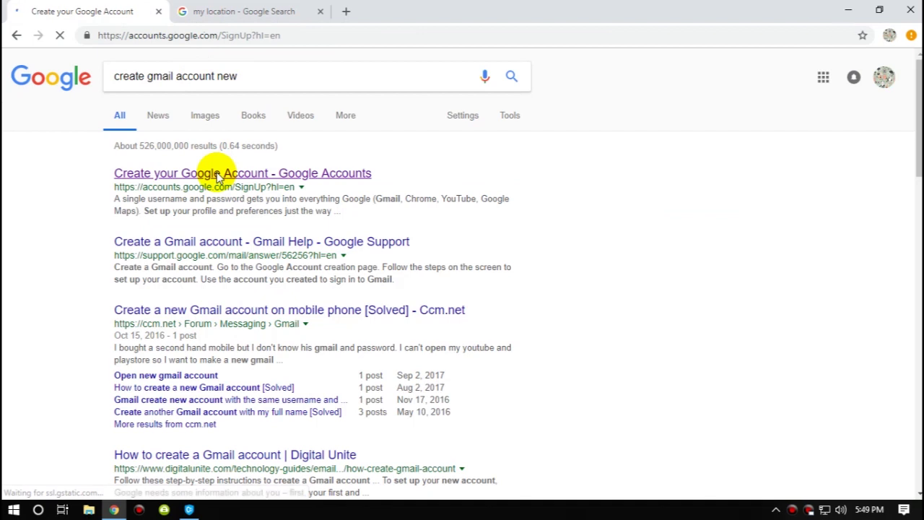
{"action": "left_click", "coordinate": [269, 205]}
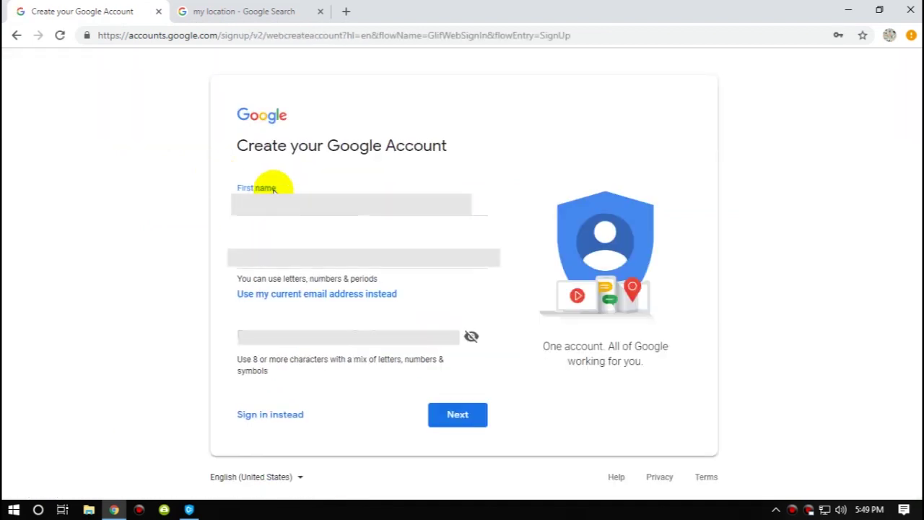
{"action": "left_click", "coordinate": [390, 206]}
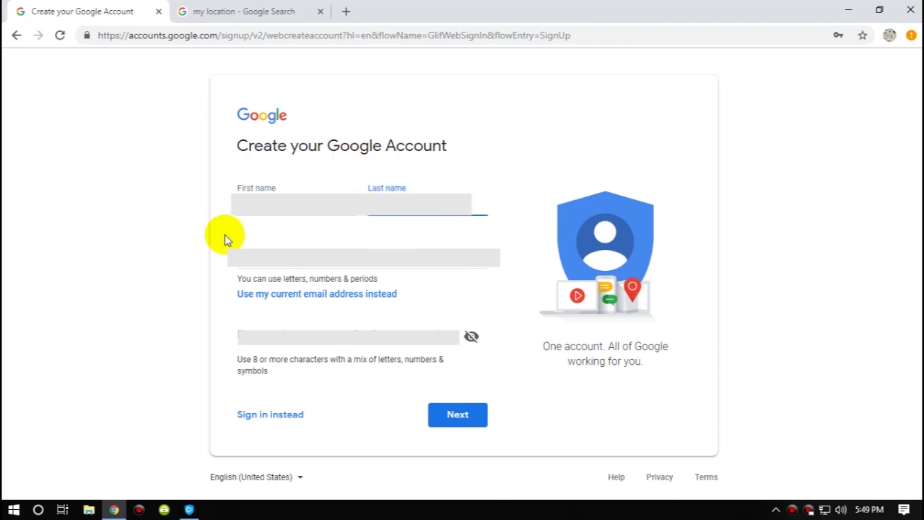
{"action": "left_click", "coordinate": [279, 253]}
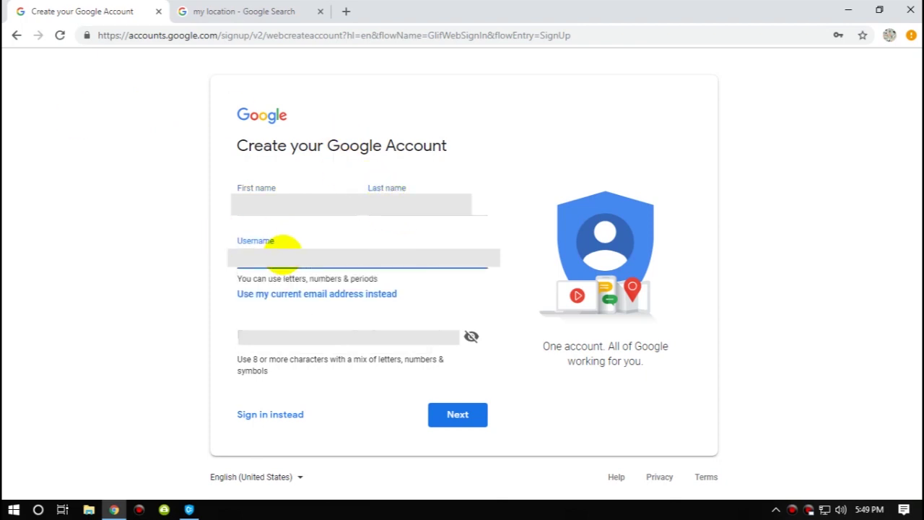
{"action": "left_click", "coordinate": [282, 336]}
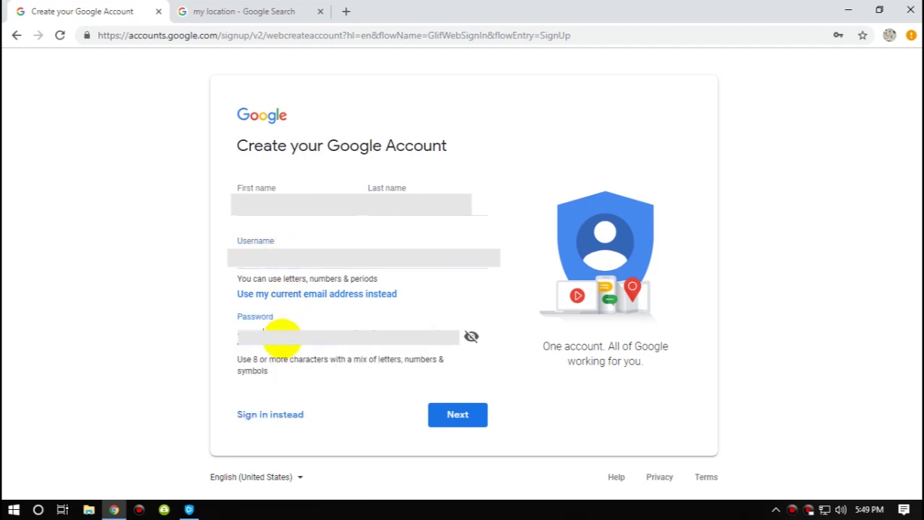
{"action": "left_click", "coordinate": [361, 335]}
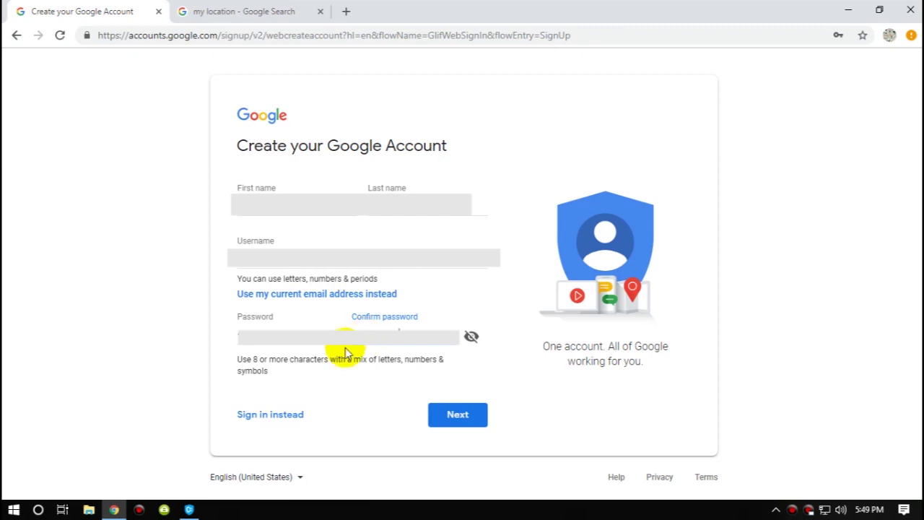
Re-enter the matching password and confirmation, then submit the sign-up form
{"action": "left_click", "coordinate": [469, 417]}
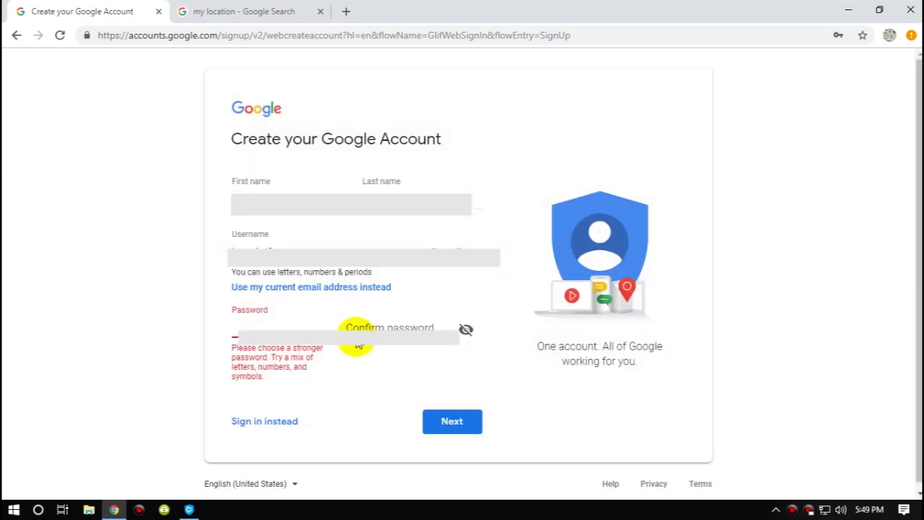
{"action": "type", "text": "•••••••••••••••"}
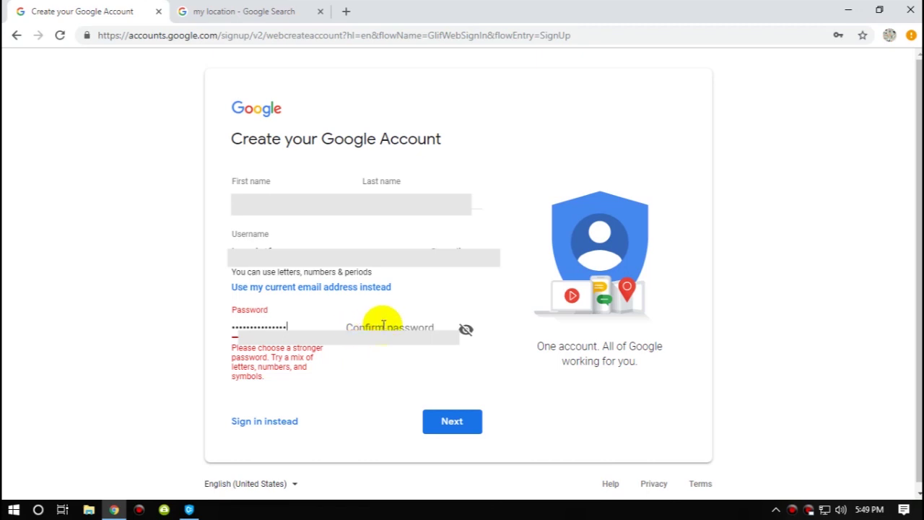
{"action": "left_click", "coordinate": [383, 324]}
{"action": "type", "text": "••••••••••"}
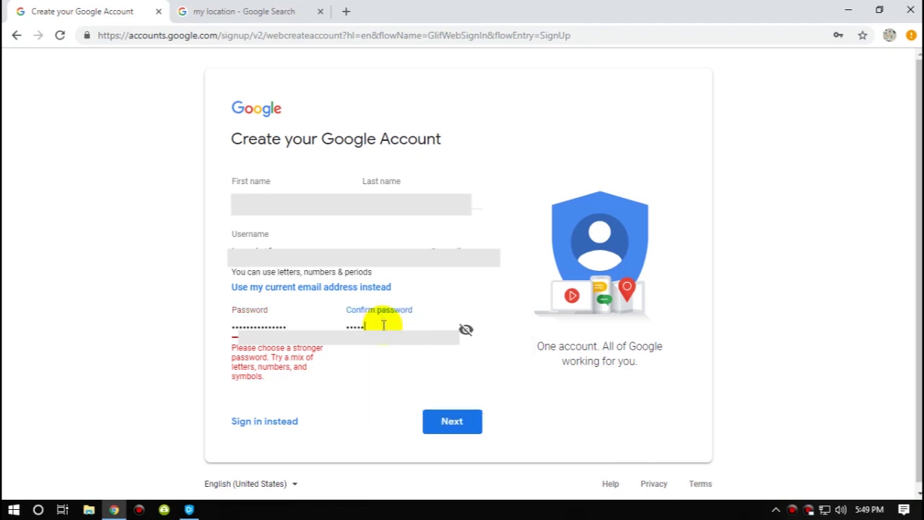
{"action": "type", "text": "•••••"}
{"action": "left_click", "coordinate": [453, 422]}
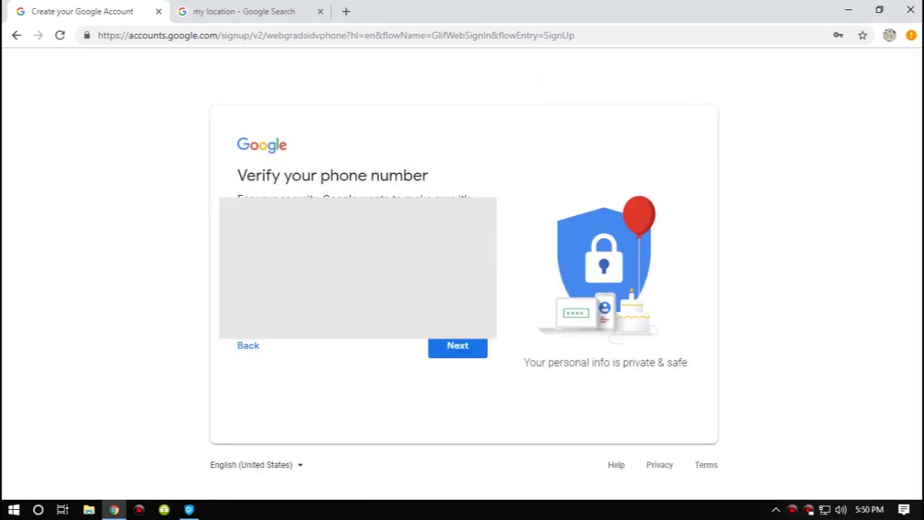
Choose the phone country code, send the phone number and pass the verification code step
{"action": "left_click", "coordinate": [249, 238]}
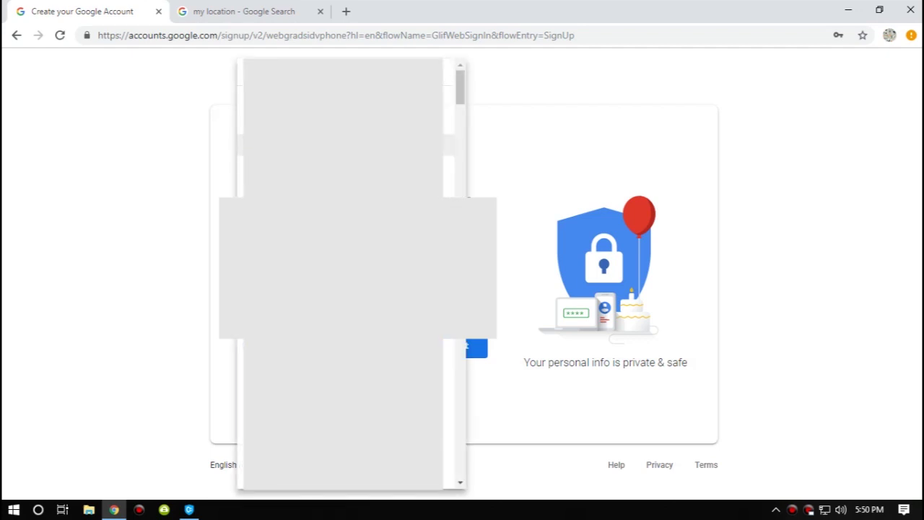
{"action": "key", "text": "Return"}
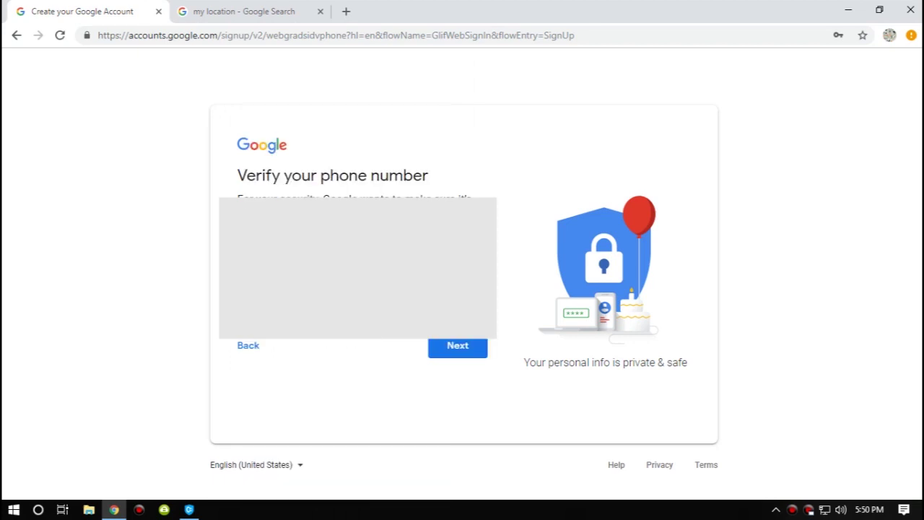
{"action": "left_click", "coordinate": [470, 349]}
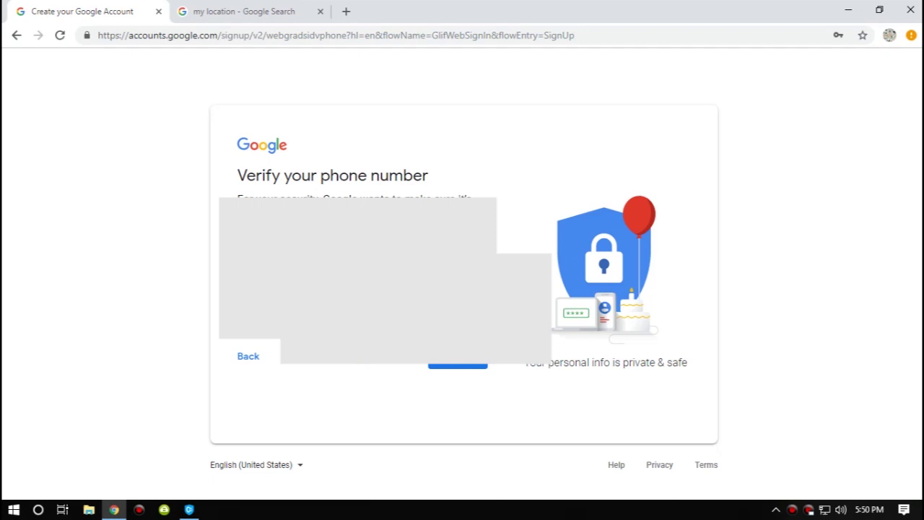
{"action": "left_click", "coordinate": [445, 368]}
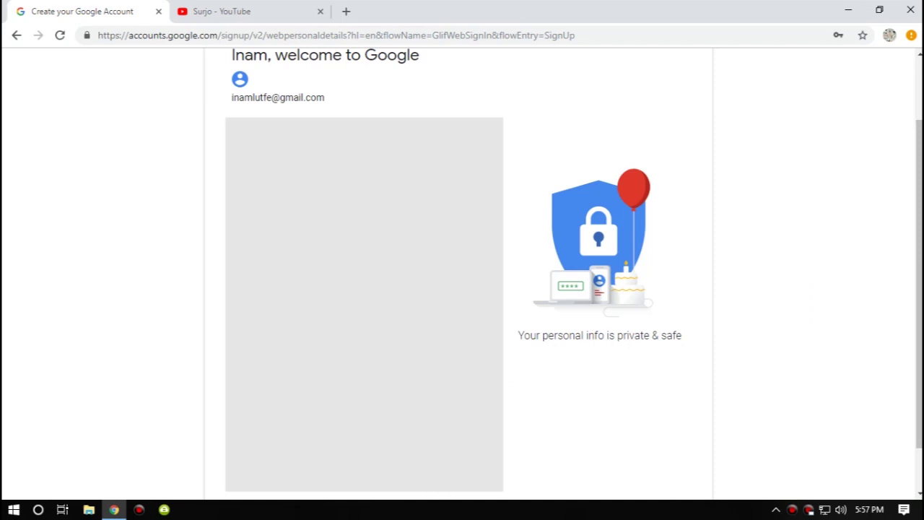
Submit the personal details and accept Privacy and Terms to finish creating the account
{"action": "key", "text": "Return"}
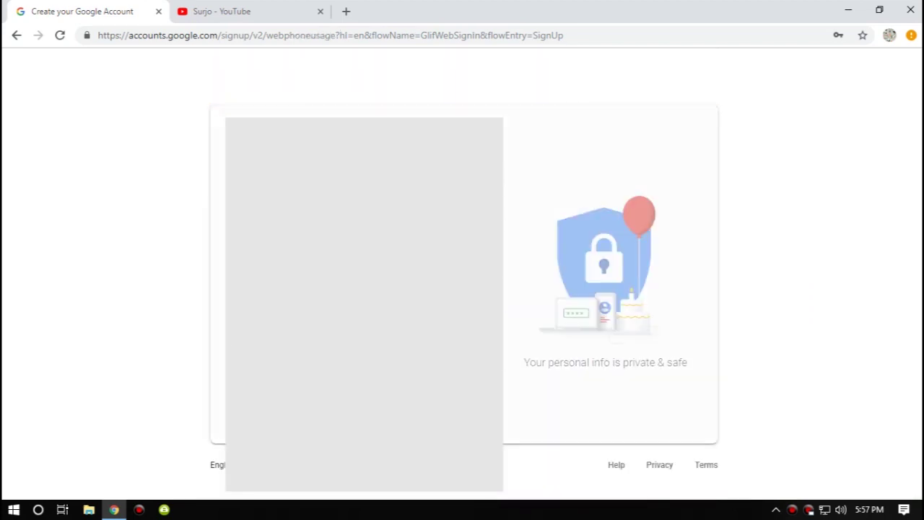
{"action": "scroll", "coordinate": [684, 207], "scroll_direction": "down", "scroll_amount": 1}
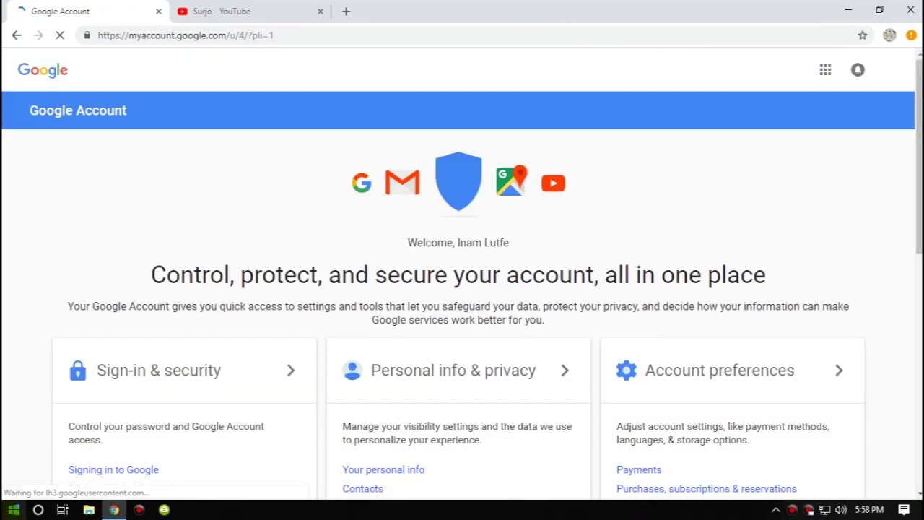
{"action": "left_click", "coordinate": [13, 509]}
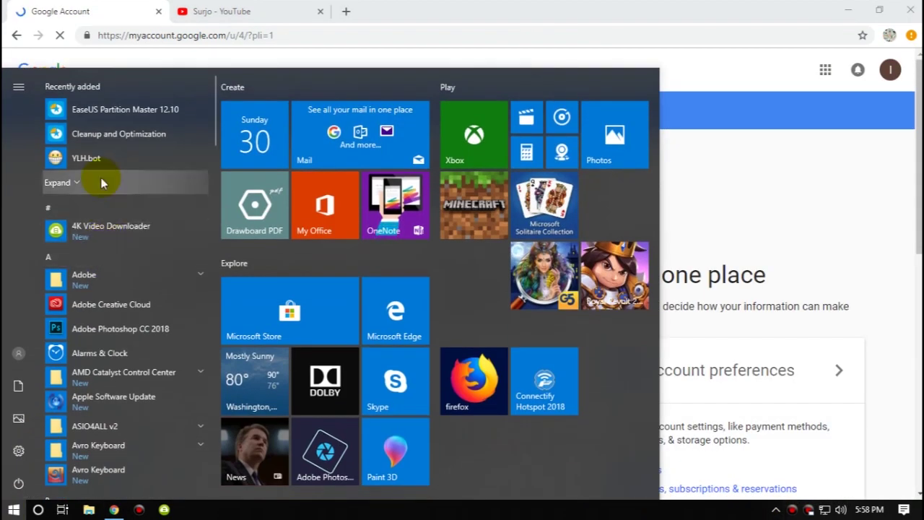
Launch VPN Unlimited, switch it on, connect via the India, Pune server and return to Chrome
{"action": "left_click", "coordinate": [101, 183]}
{"action": "left_click", "coordinate": [103, 183]}
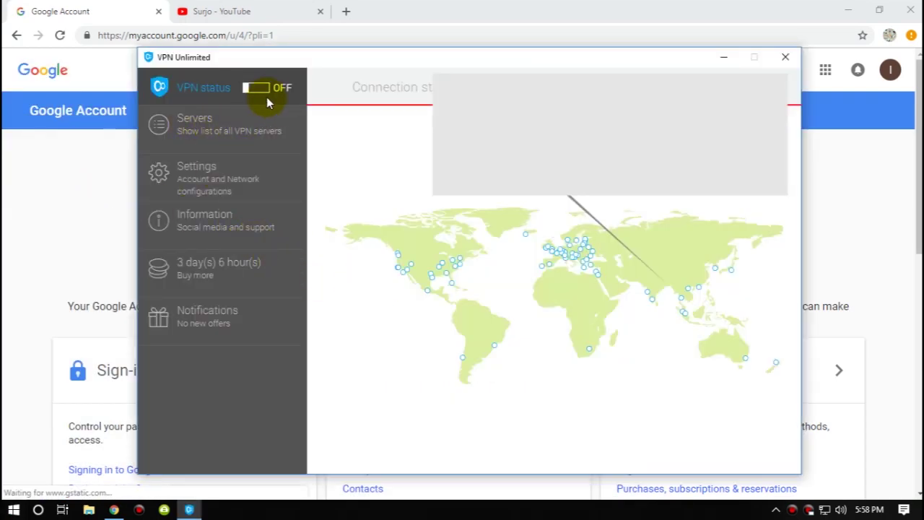
{"action": "left_click", "coordinate": [260, 88]}
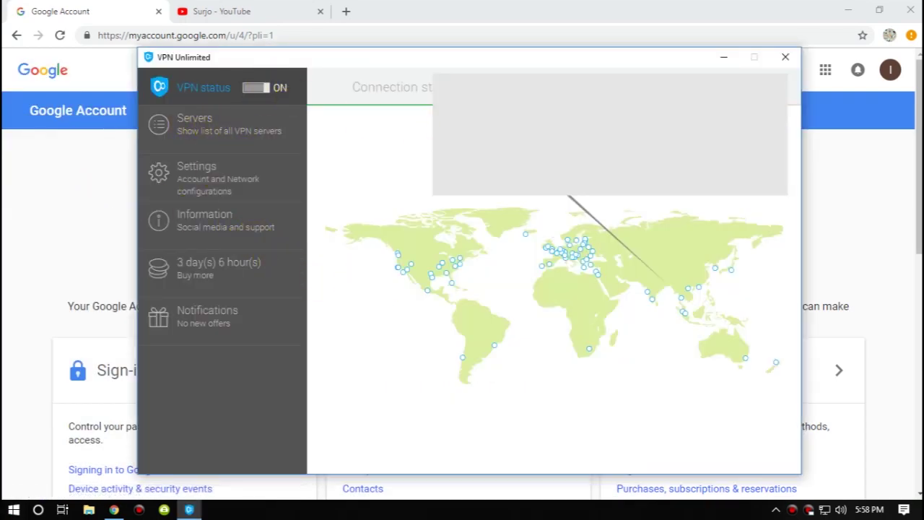
{"action": "left_click", "coordinate": [239, 130]}
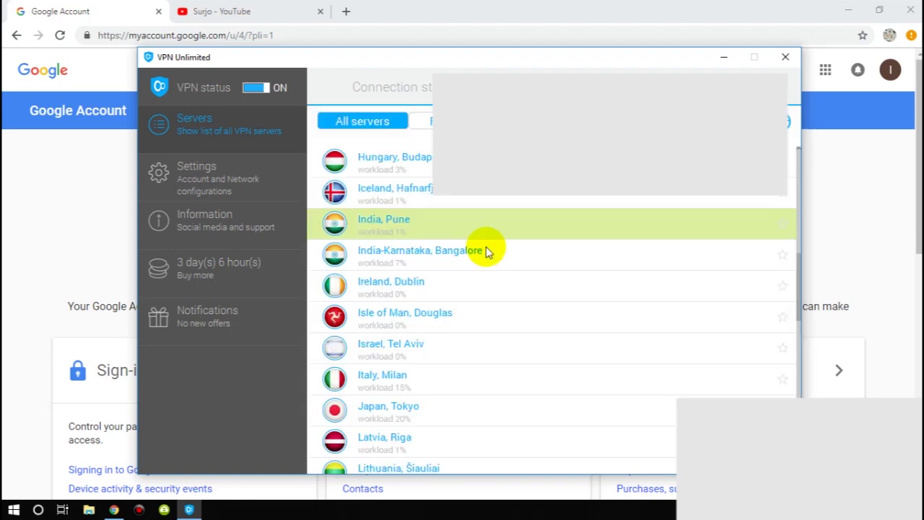
{"action": "left_click", "coordinate": [72, 198]}
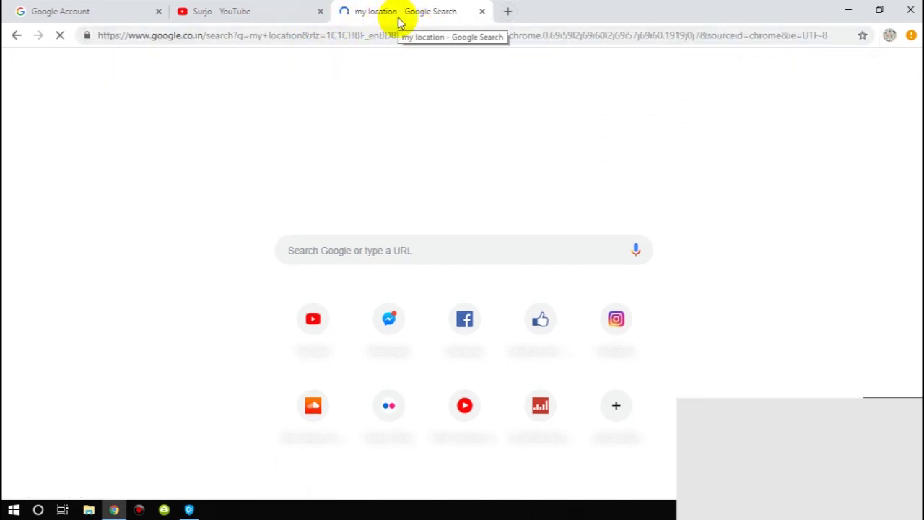
With the location confirmed as India, load YouTube by entering 'you' in the address bar
{"action": "left_click", "coordinate": [485, 35]}
{"action": "type", "text": "youtube.com"}
{"action": "key", "text": "Return"}
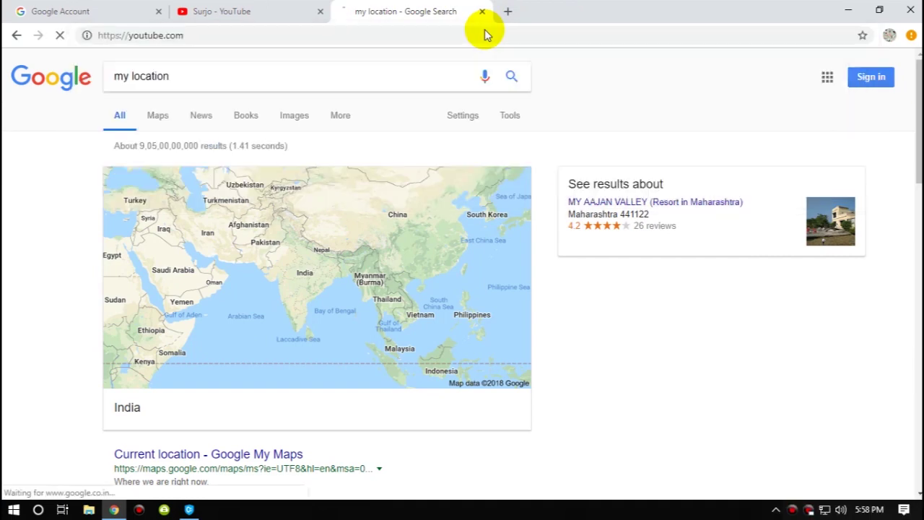
{"action": "left_click", "coordinate": [140, 10]}
{"action": "scroll", "coordinate": [907, 200], "scroll_direction": "down", "scroll_amount": 5}
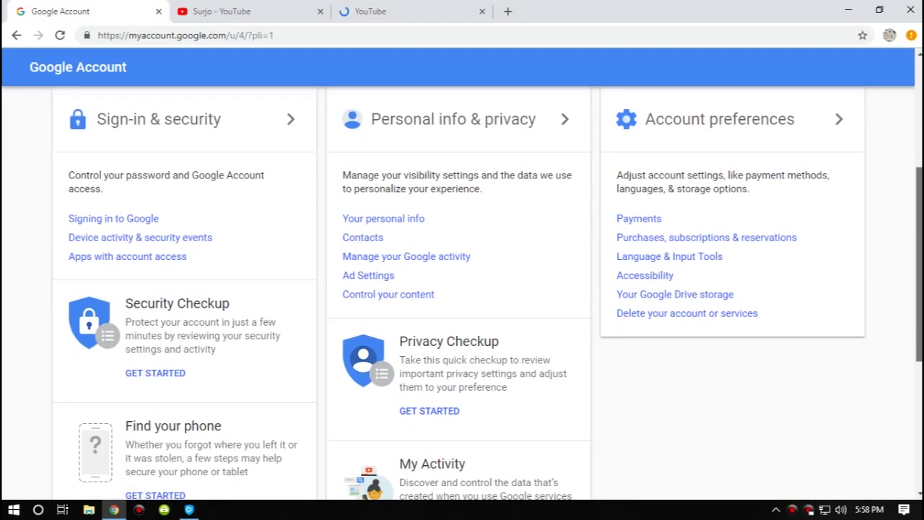
{"action": "scroll", "coordinate": [907, 392], "scroll_direction": "down", "scroll_amount": 3}
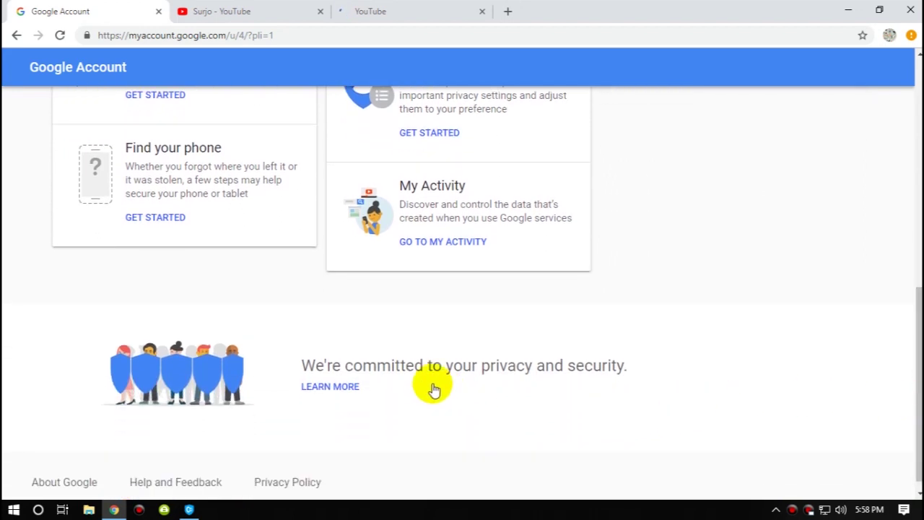
{"action": "left_click", "coordinate": [398, 9]}
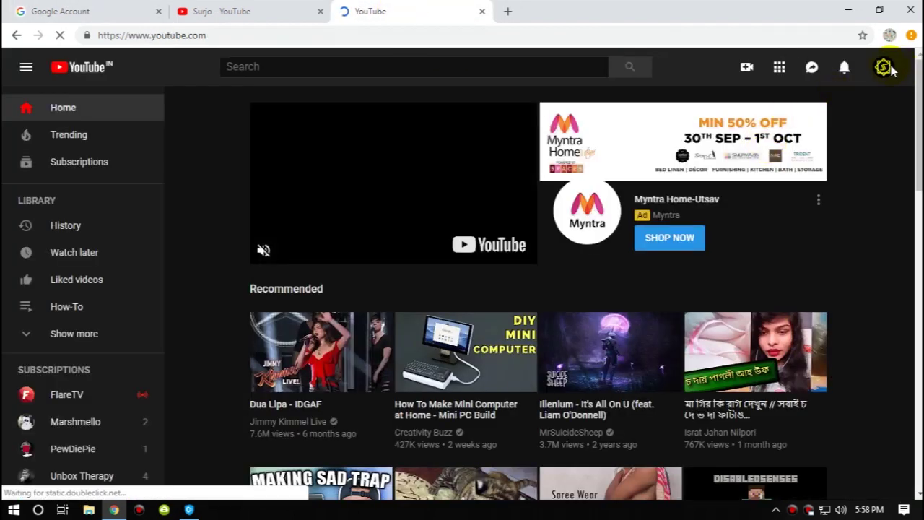
Switch YouTube to the newly created account from the avatar's Switch account list
{"action": "left_click", "coordinate": [883, 68]}
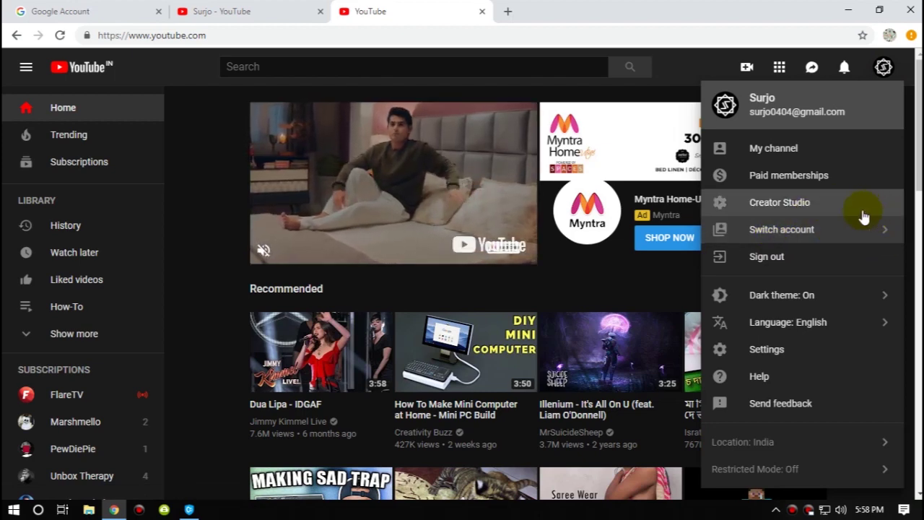
{"action": "left_click", "coordinate": [846, 225]}
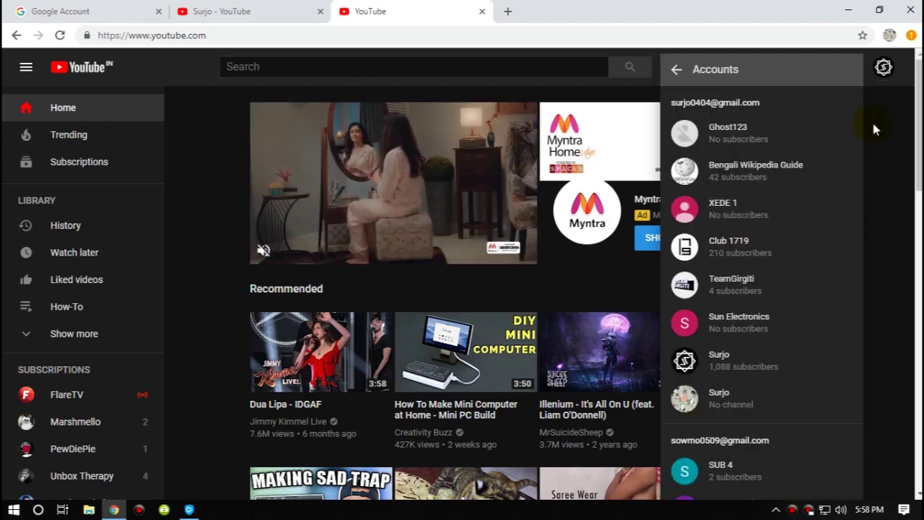
{"action": "left_click_drag", "start_coordinate": [860, 115], "coordinate": [850, 459]}
{"action": "scroll", "coordinate": [849, 465], "scroll_direction": "down", "scroll_amount": 2}
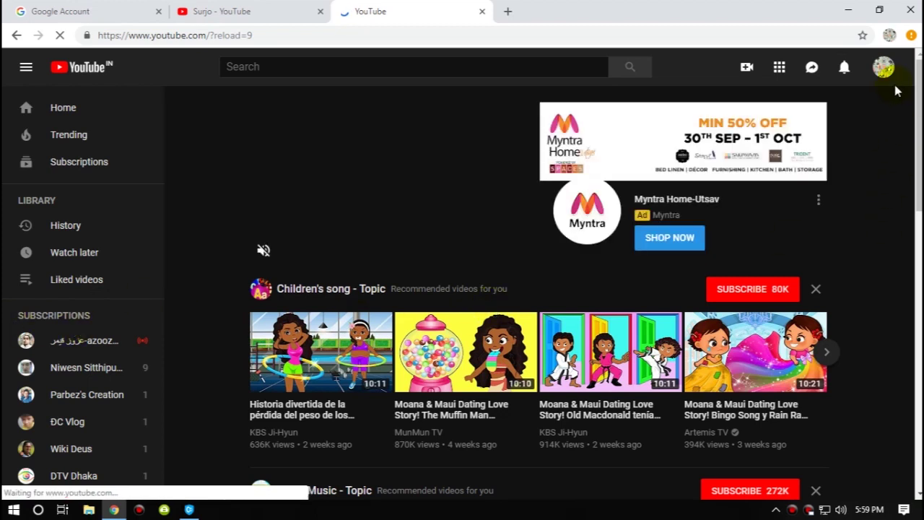
{"action": "left_click", "coordinate": [883, 67]}
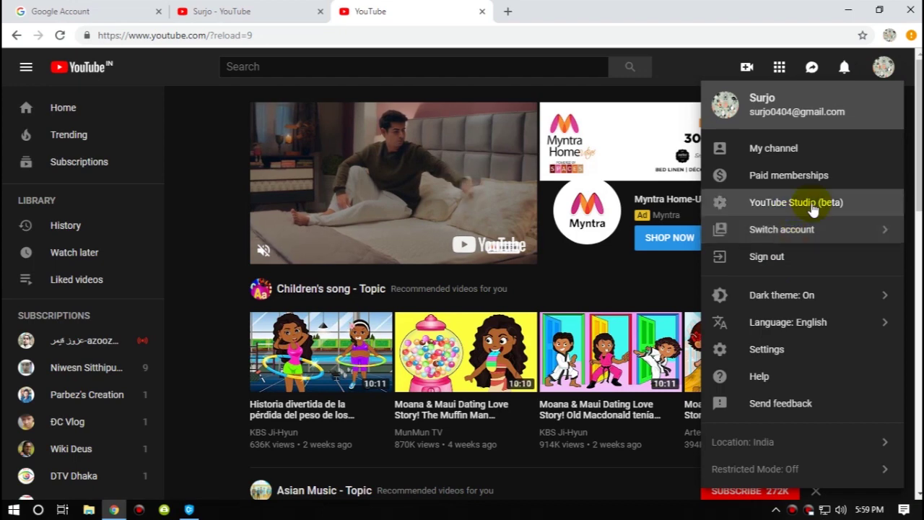
{"action": "left_click", "coordinate": [794, 228]}
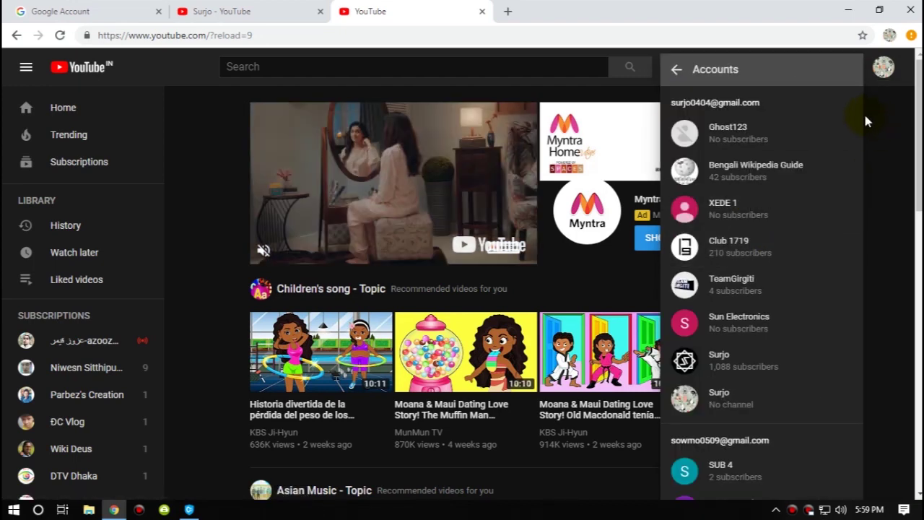
{"action": "left_click_drag", "start_coordinate": [862, 118], "coordinate": [842, 409]}
{"action": "scroll", "coordinate": [842, 433], "scroll_direction": "down", "scroll_amount": 5}
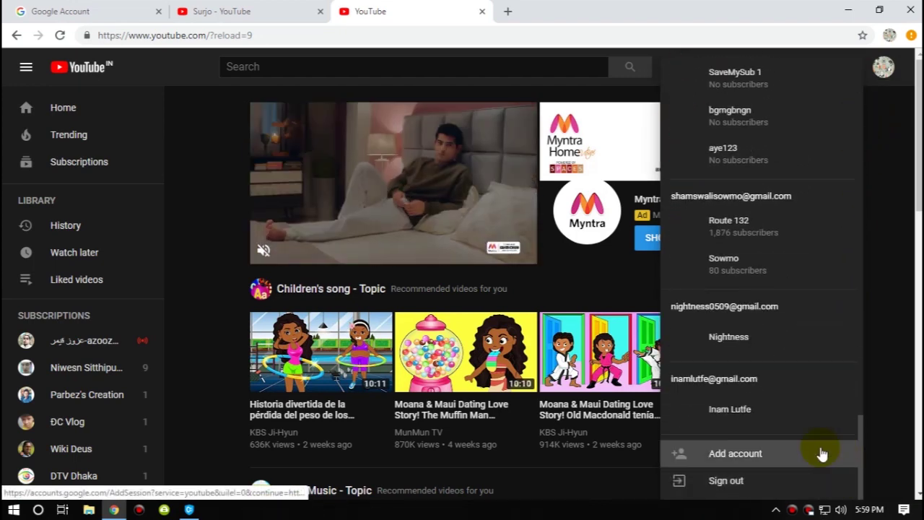
{"action": "left_click", "coordinate": [790, 415]}
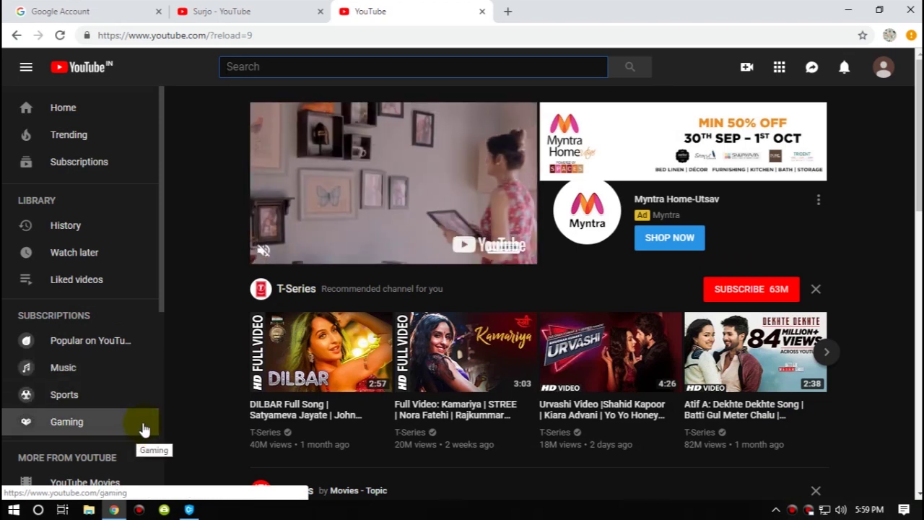
Open the T-Series channel page and pause its featured video
{"action": "left_click", "coordinate": [332, 69]}
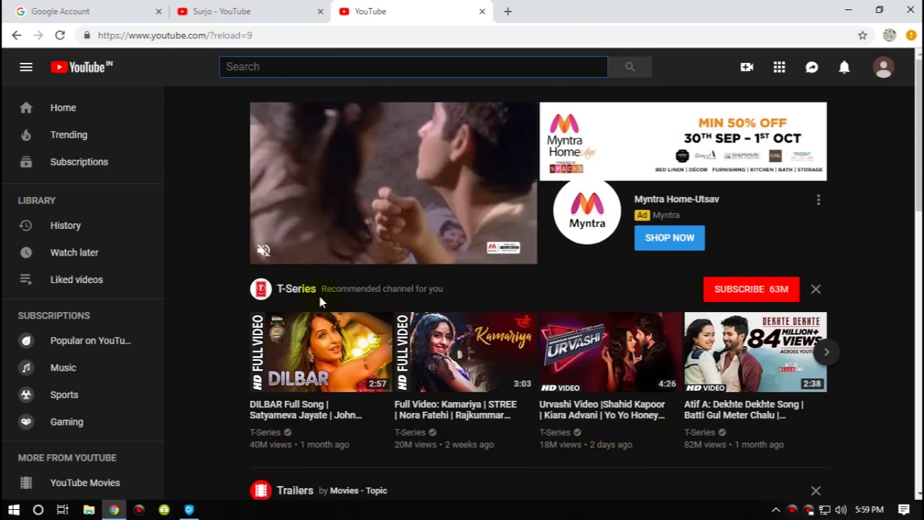
{"action": "left_click", "coordinate": [307, 290]}
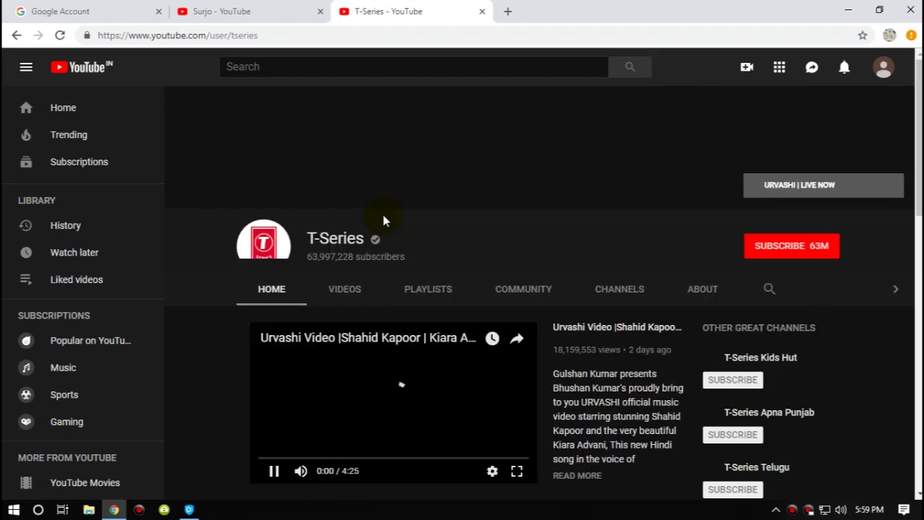
{"action": "left_click", "coordinate": [453, 404]}
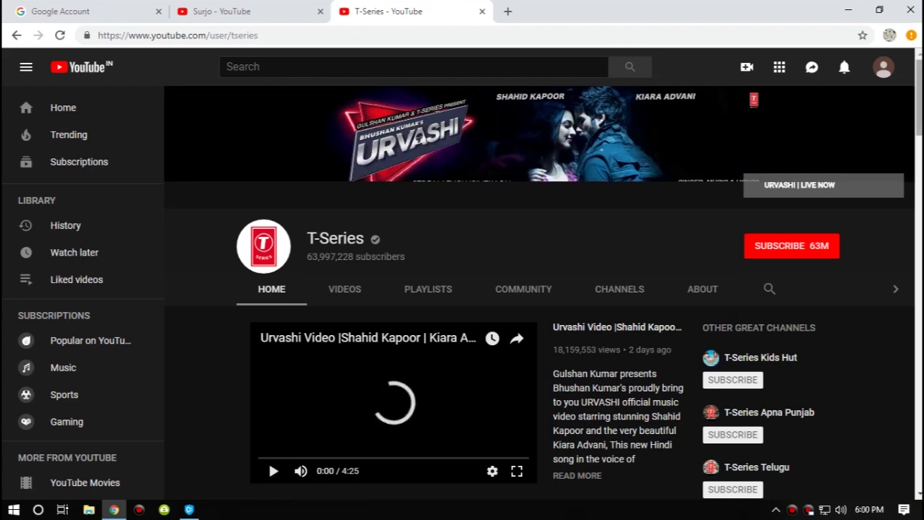
{"action": "scroll", "coordinate": [918, 101], "scroll_direction": "down", "scroll_amount": 3}
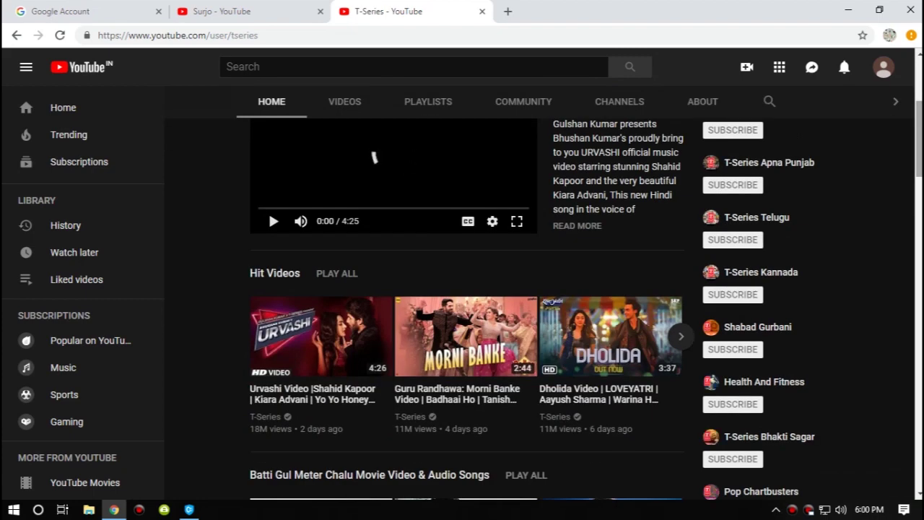
{"action": "scroll", "coordinate": [812, 249], "scroll_direction": "up", "scroll_amount": 3}
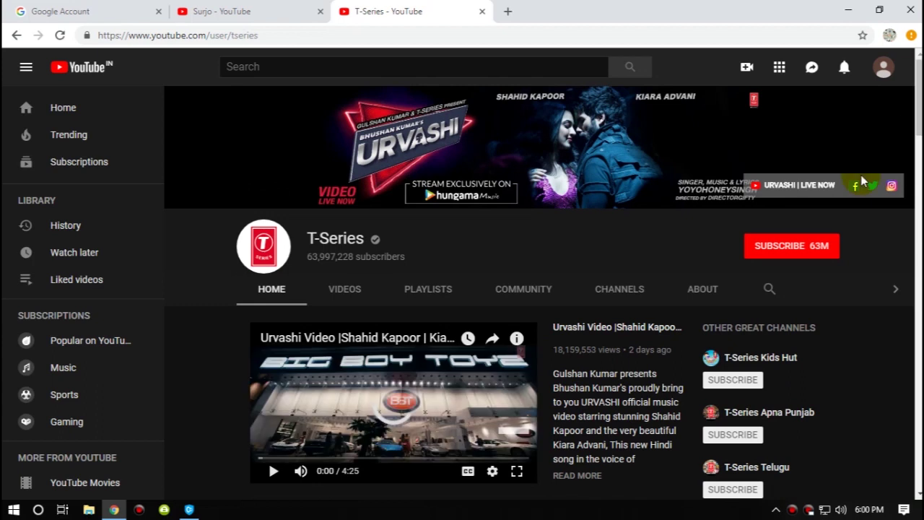
Subscribe to T-Series, unsubscribe again, then go to My channel from the avatar menu
{"action": "left_click", "coordinate": [812, 247]}
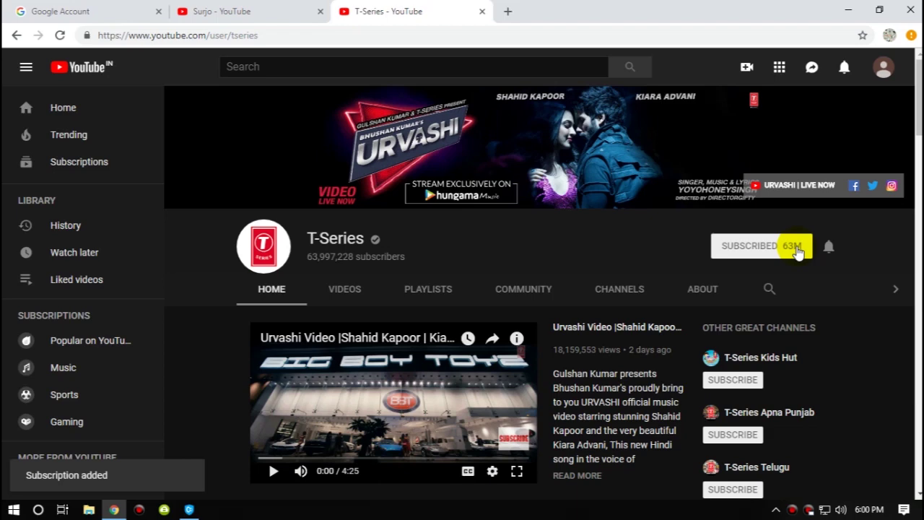
{"action": "left_click", "coordinate": [791, 248]}
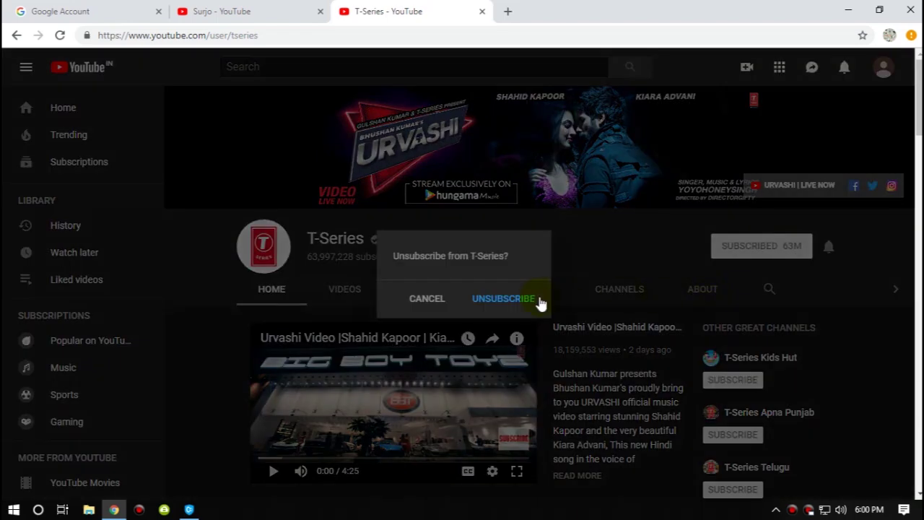
{"action": "left_click", "coordinate": [539, 302]}
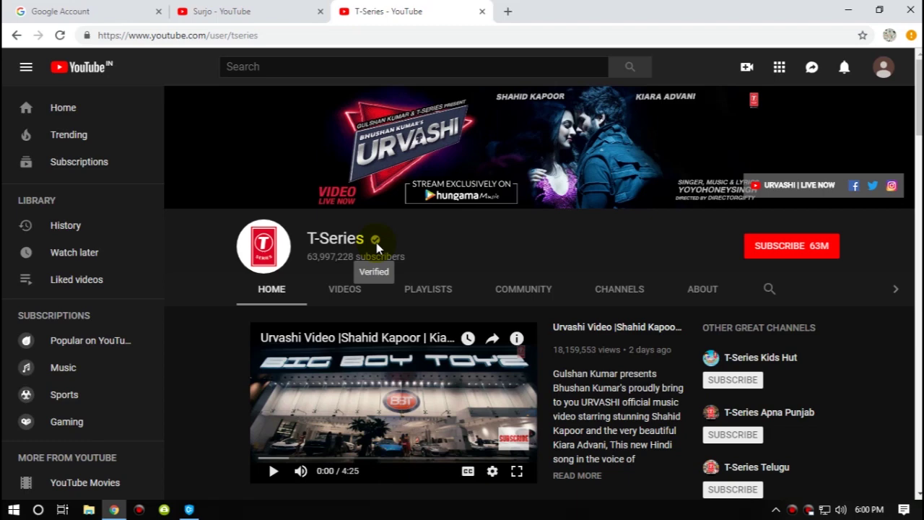
{"action": "left_click", "coordinate": [882, 69]}
{"action": "left_click", "coordinate": [791, 153]}
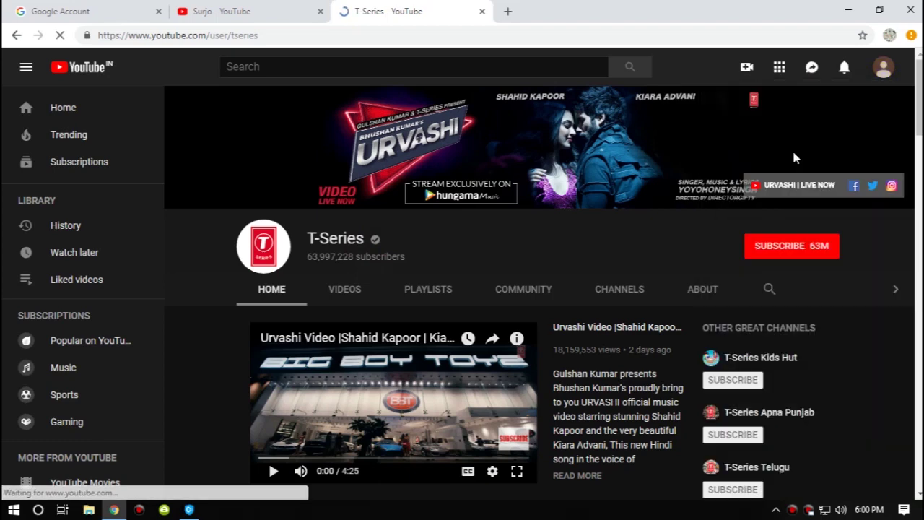